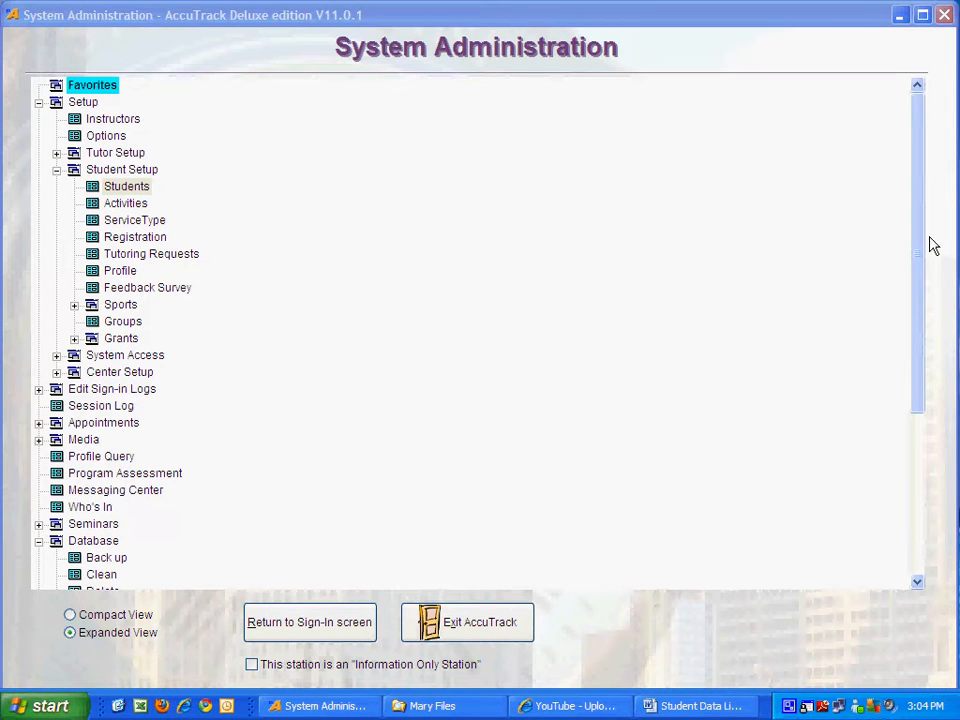
Open the database import wizard and choose Activities Table as the target table
{"action": "left_click", "coordinate": [917, 270]}
{"action": "left_click_drag", "start_coordinate": [917, 270], "coordinate": [906, 437]}
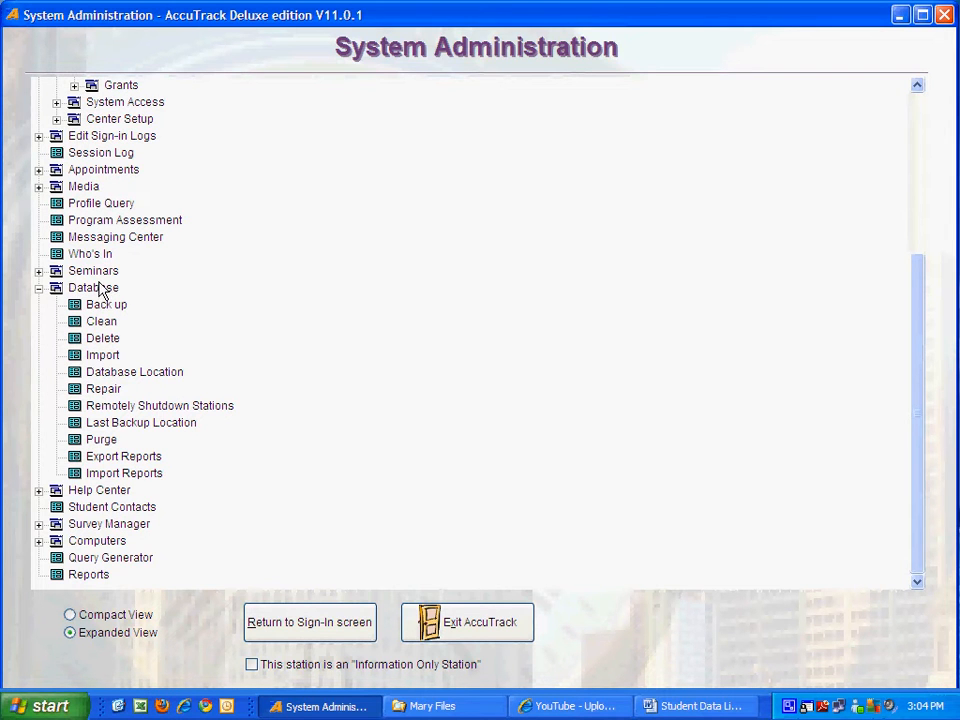
{"action": "left_click", "coordinate": [104, 356]}
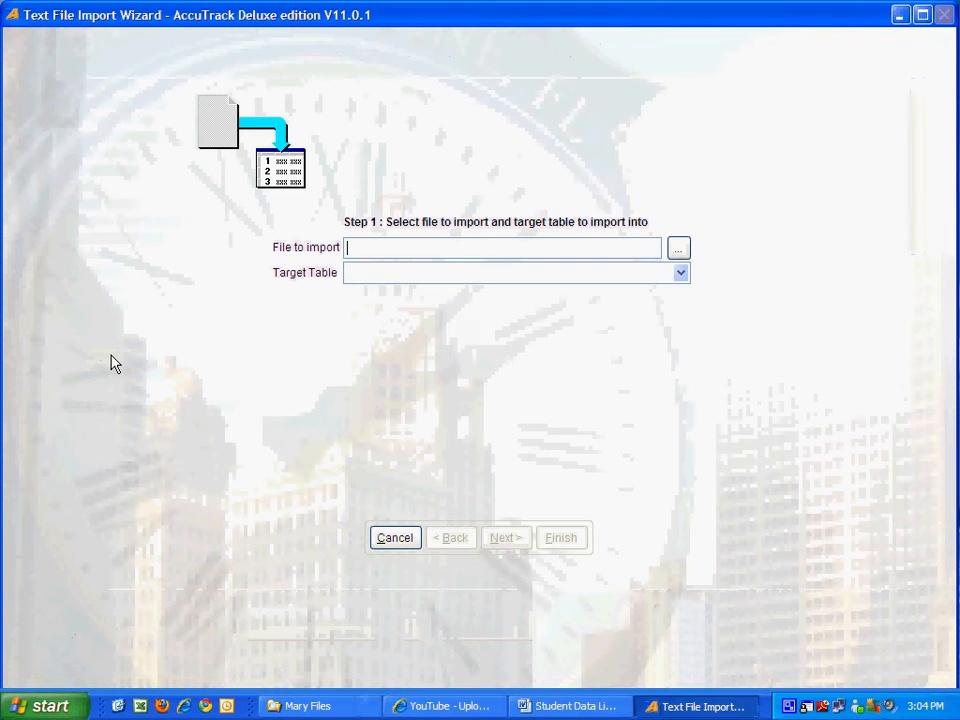
{"action": "left_click", "coordinate": [680, 273]}
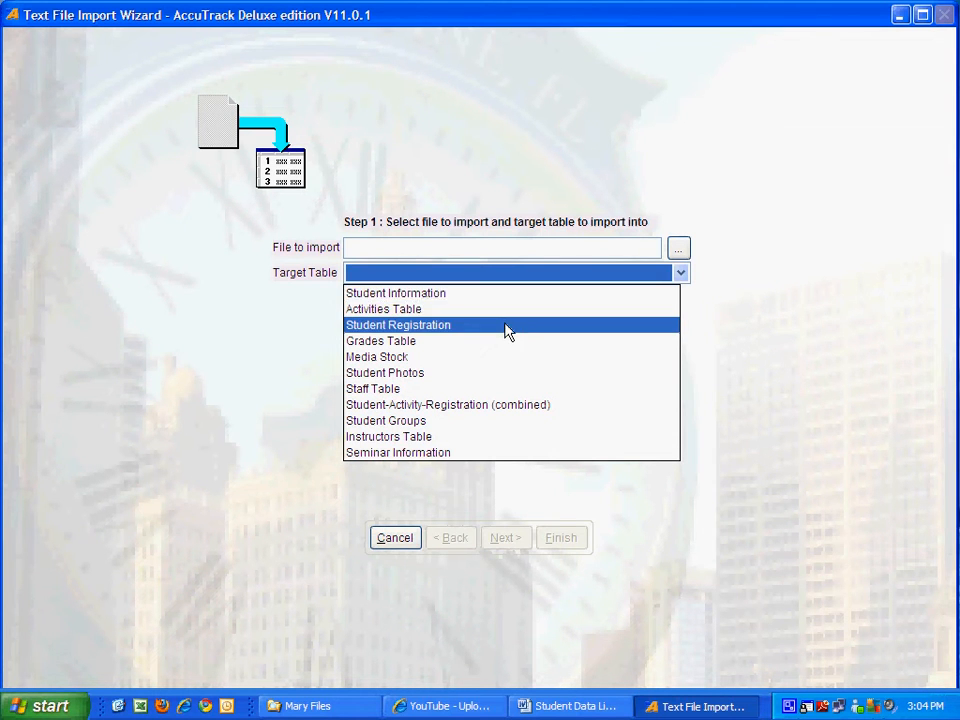
{"action": "left_click", "coordinate": [421, 318]}
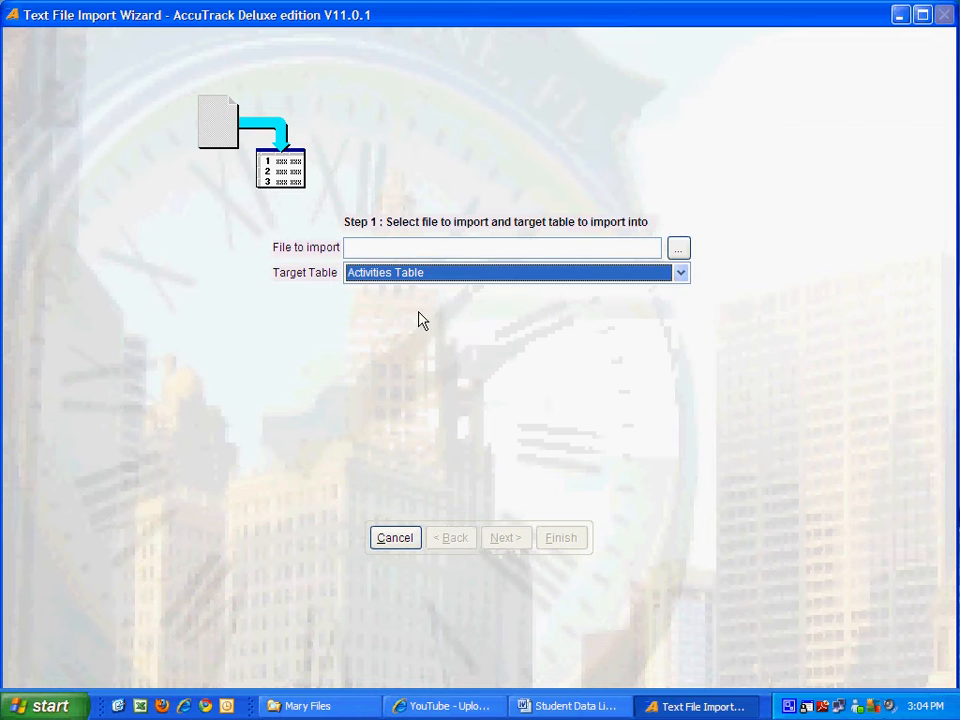
Select Student Registration.csv from the Test Data folder on the Desktop, showing all file types, and continue to the file type settings
{"action": "left_click", "coordinate": [680, 250]}
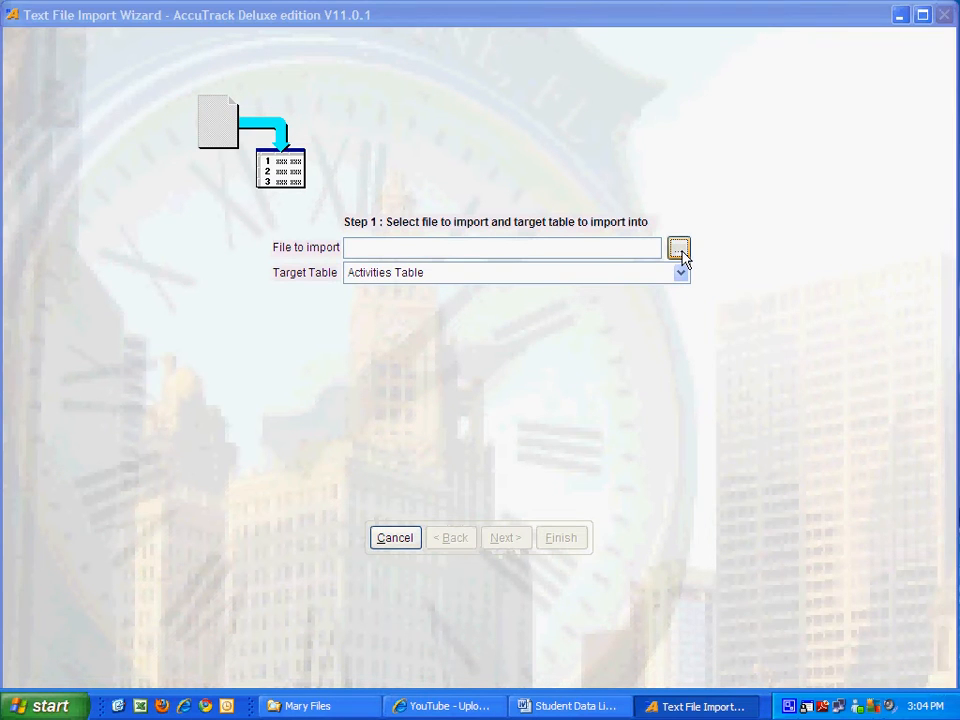
{"action": "left_click", "coordinate": [260, 292]}
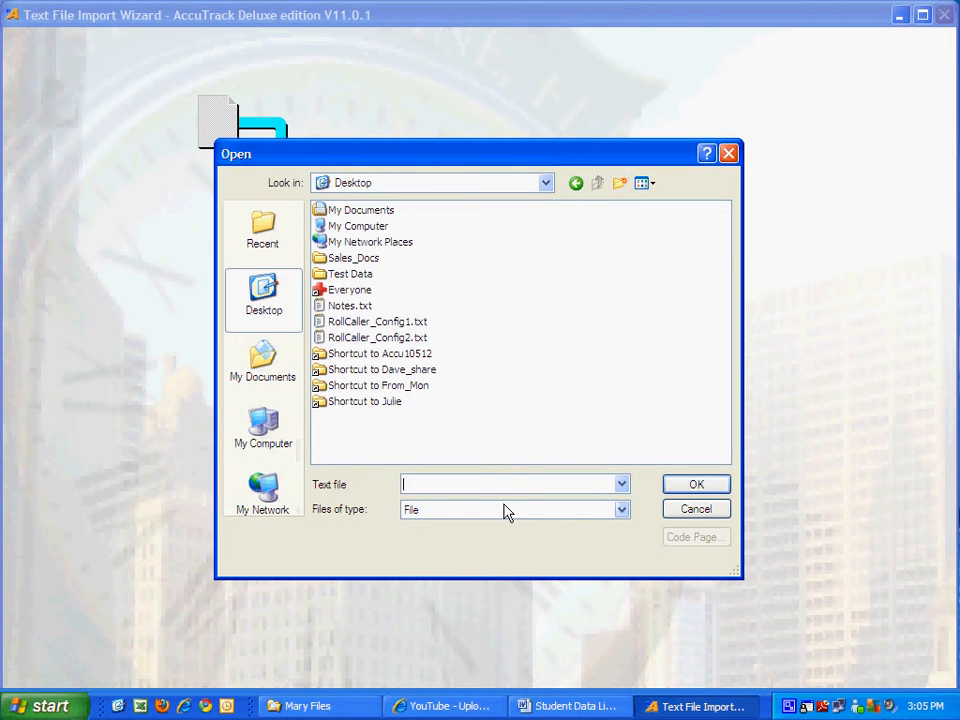
{"action": "left_click", "coordinate": [346, 280]}
{"action": "double_click", "coordinate": [346, 280]}
{"action": "left_click", "coordinate": [564, 512]}
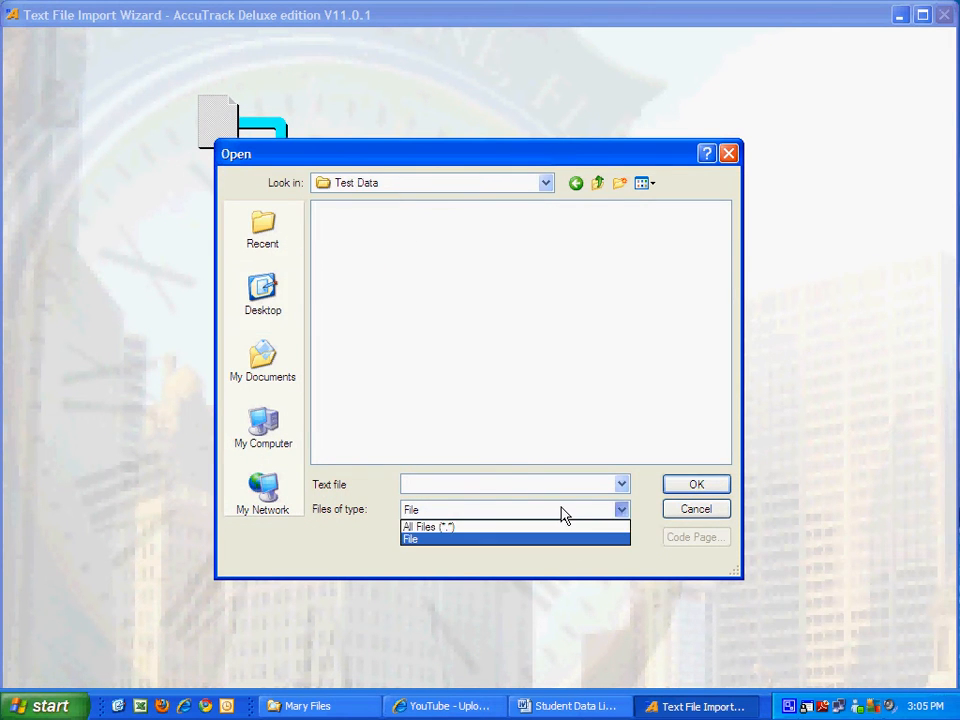
{"action": "left_click", "coordinate": [450, 527]}
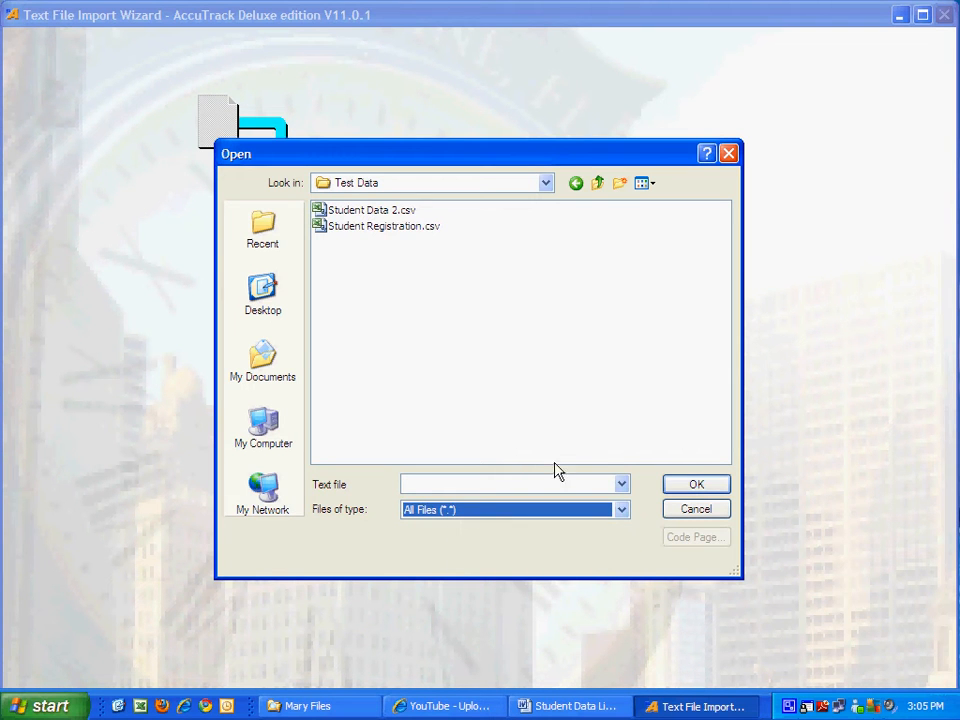
{"action": "double_click", "coordinate": [369, 228]}
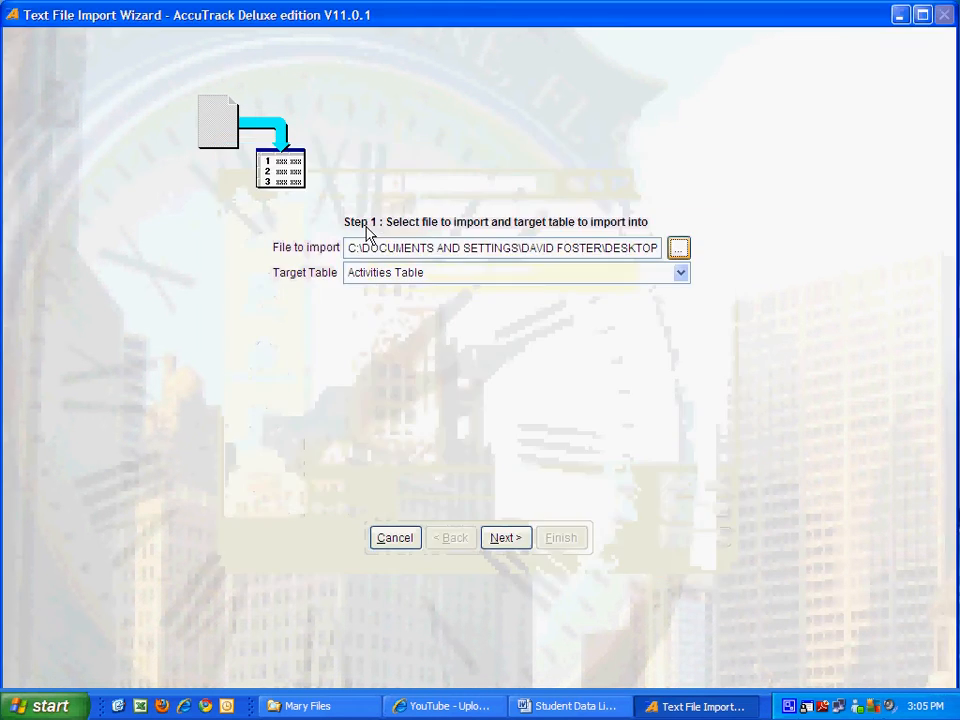
{"action": "left_click", "coordinate": [506, 538]}
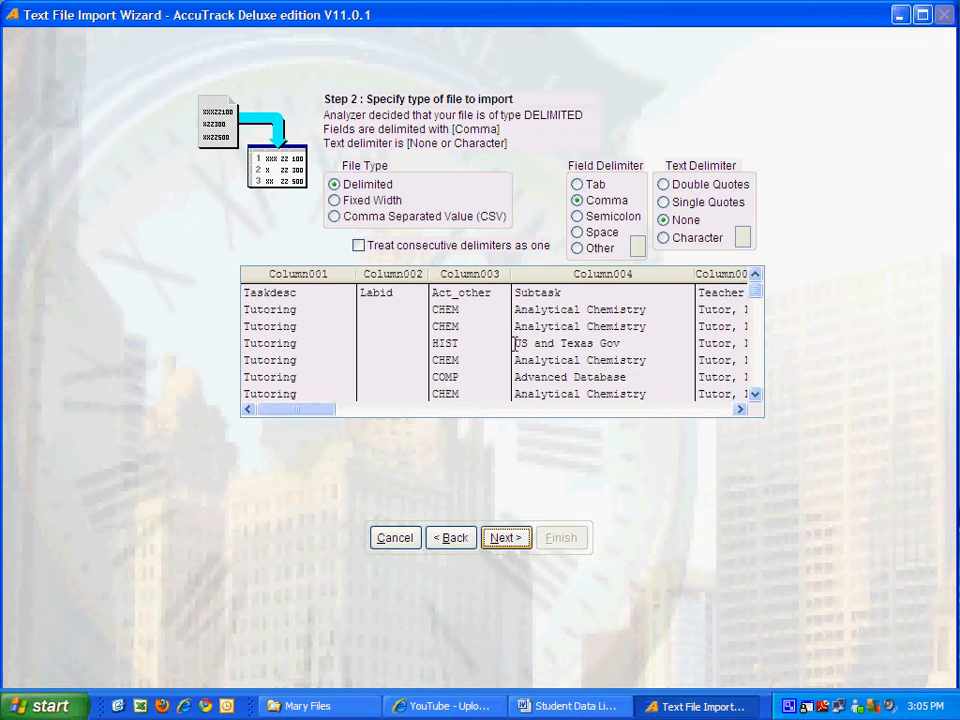
Preview the import columns and the other file types, and continue with the Delimited file type and Comma as field delimiter
{"action": "left_click", "coordinate": [720, 410]}
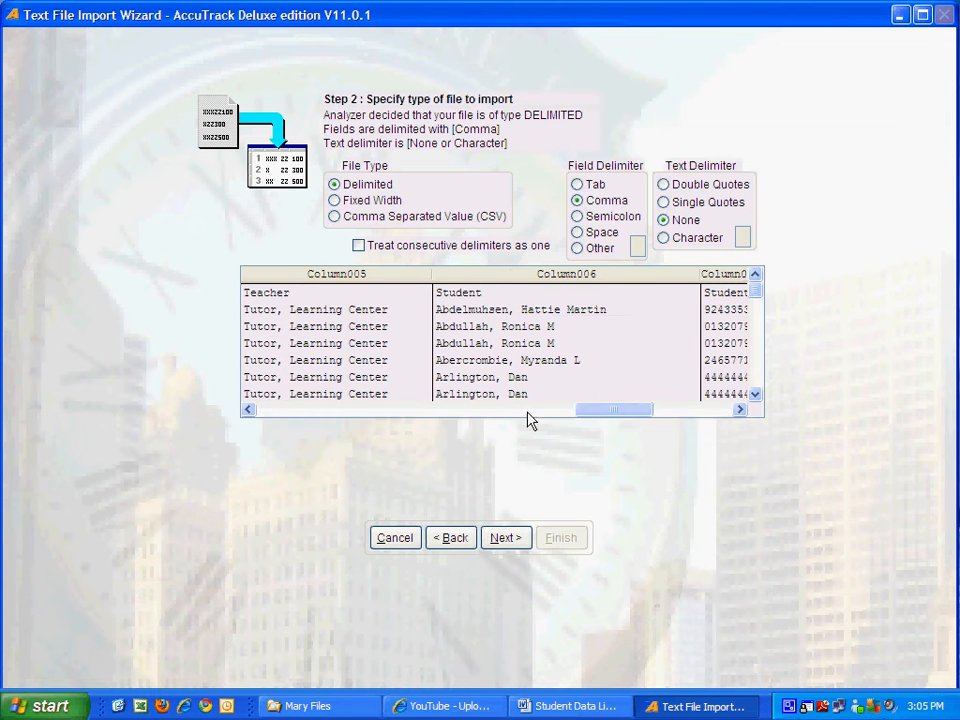
{"action": "left_click", "coordinate": [390, 411]}
{"action": "left_click", "coordinate": [334, 200]}
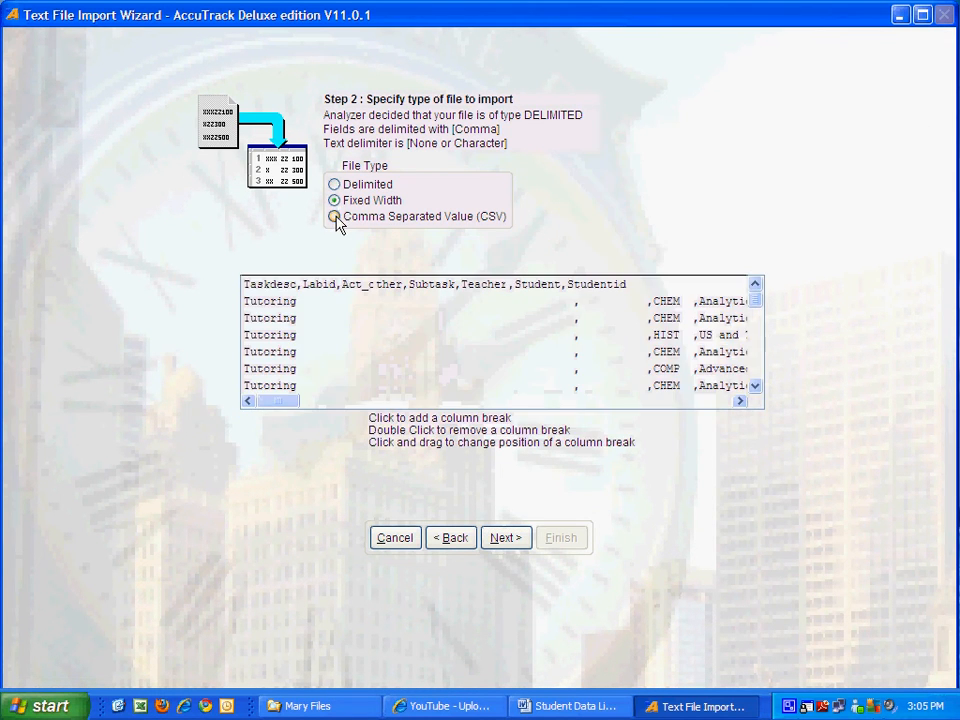
{"action": "left_click", "coordinate": [334, 216]}
{"action": "left_click", "coordinate": [334, 184]}
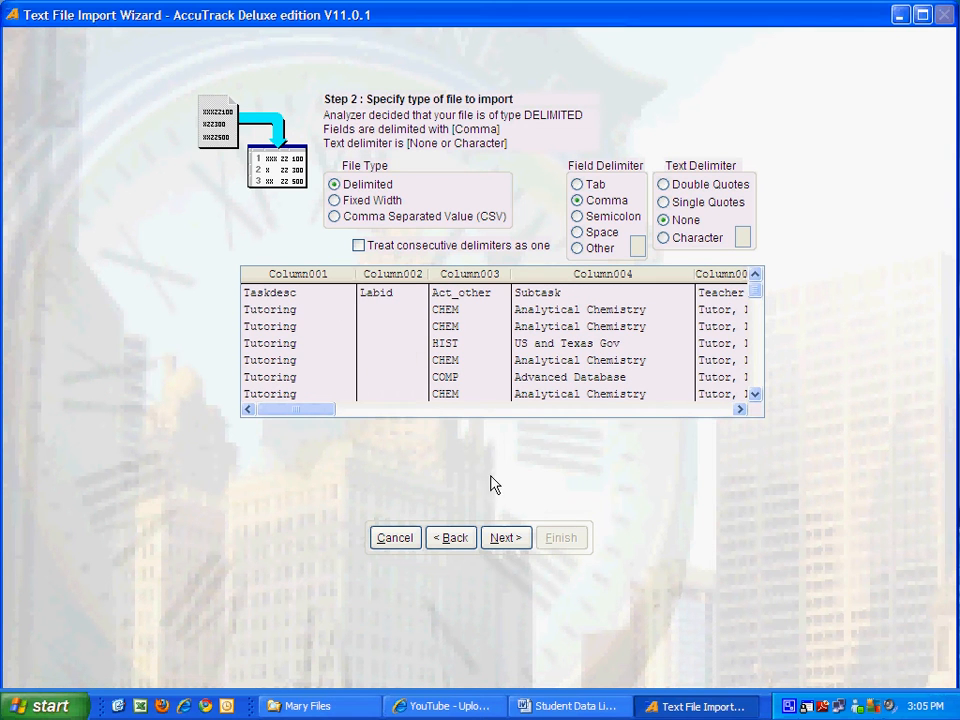
{"action": "left_click", "coordinate": [505, 539]}
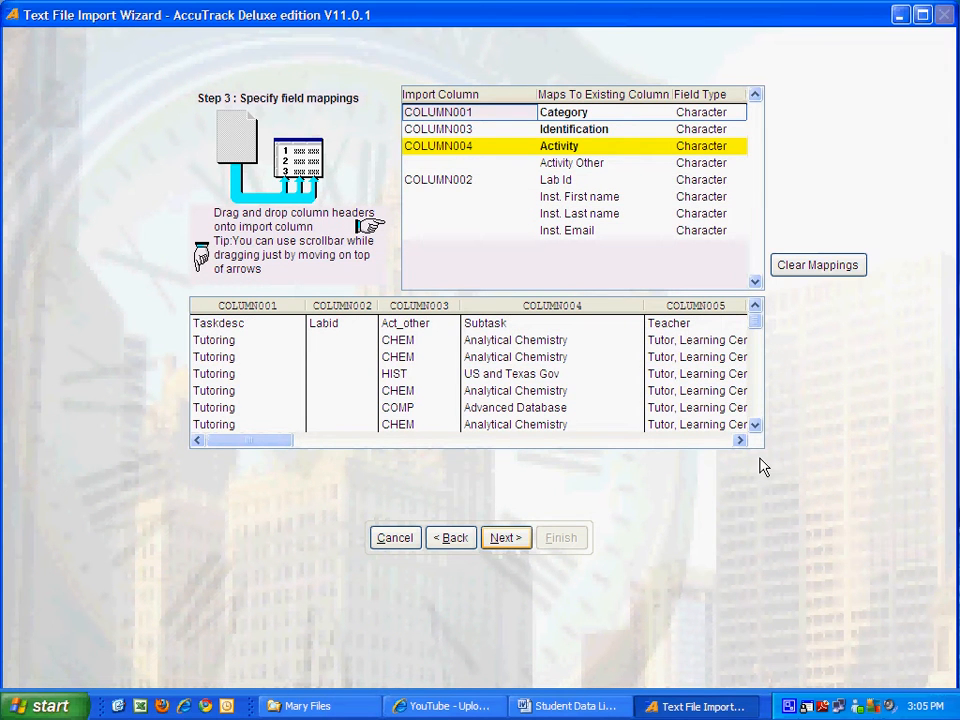
Clear the automatic mappings and map COLUMN001 to Category, COLUMN004 to Activity and COLUMN003 to Identification
{"action": "left_click", "coordinate": [832, 280]}
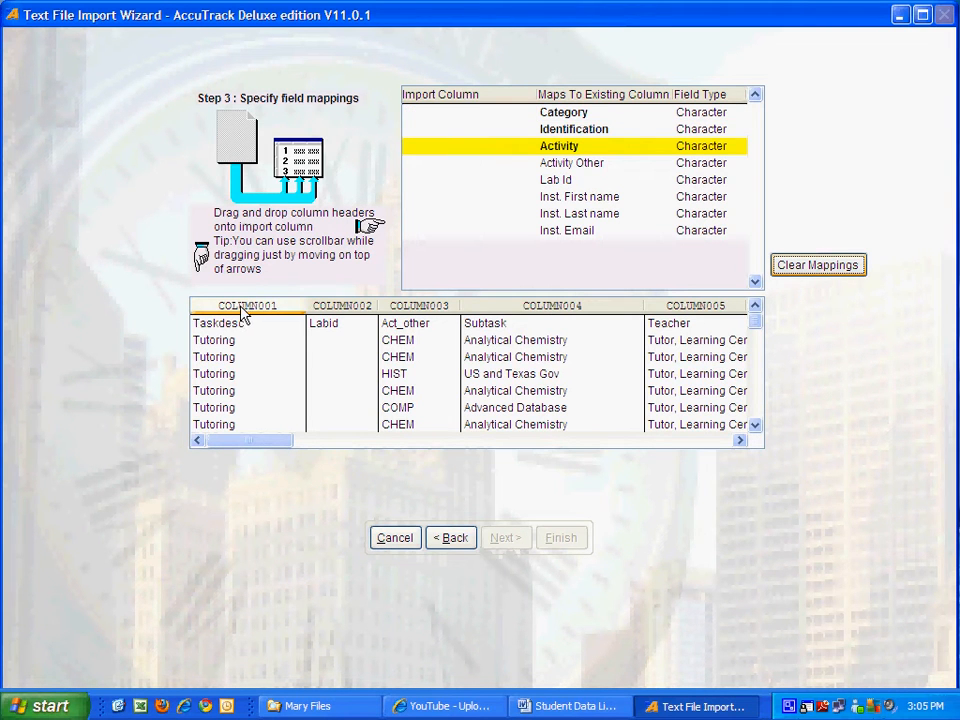
{"action": "left_click_drag", "start_coordinate": [242, 316], "coordinate": [437, 119]}
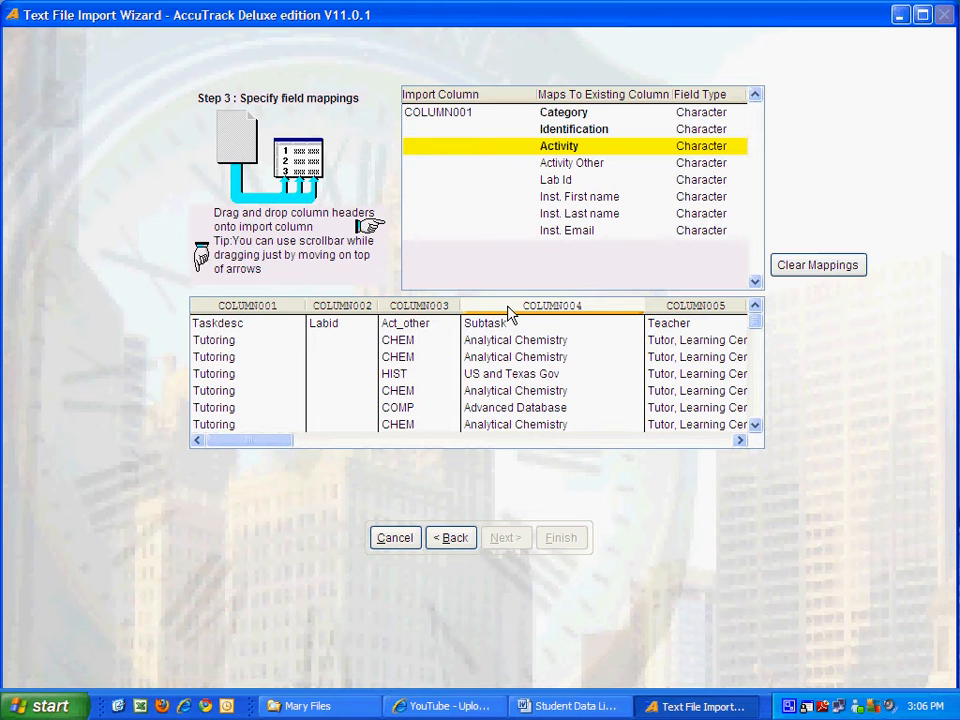
{"action": "left_click_drag", "start_coordinate": [510, 313], "coordinate": [468, 150]}
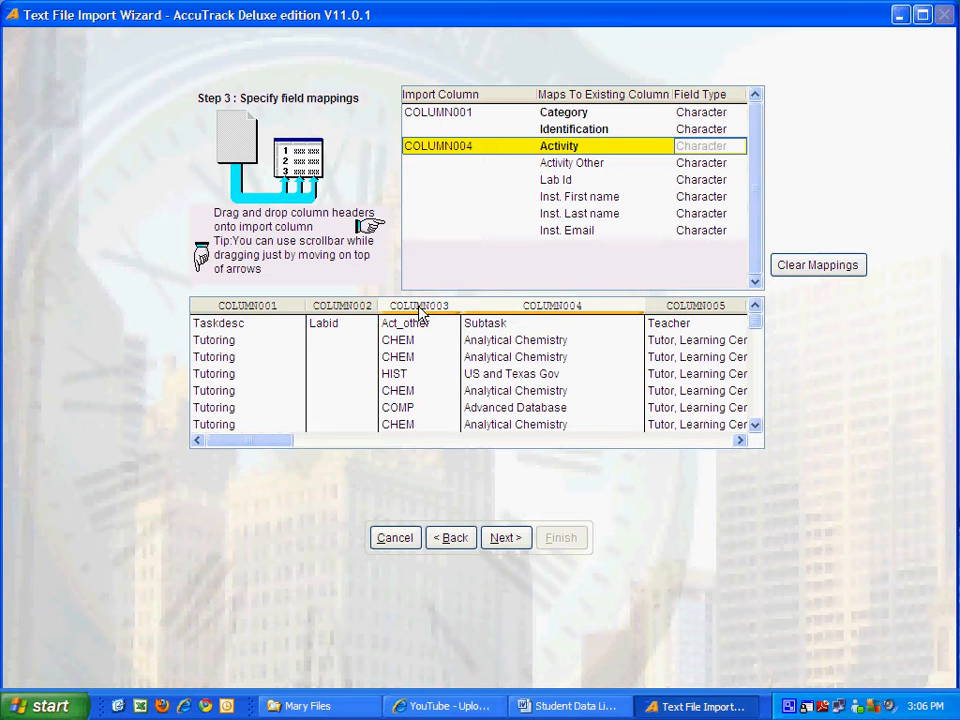
{"action": "left_click_drag", "start_coordinate": [419, 313], "coordinate": [440, 129]}
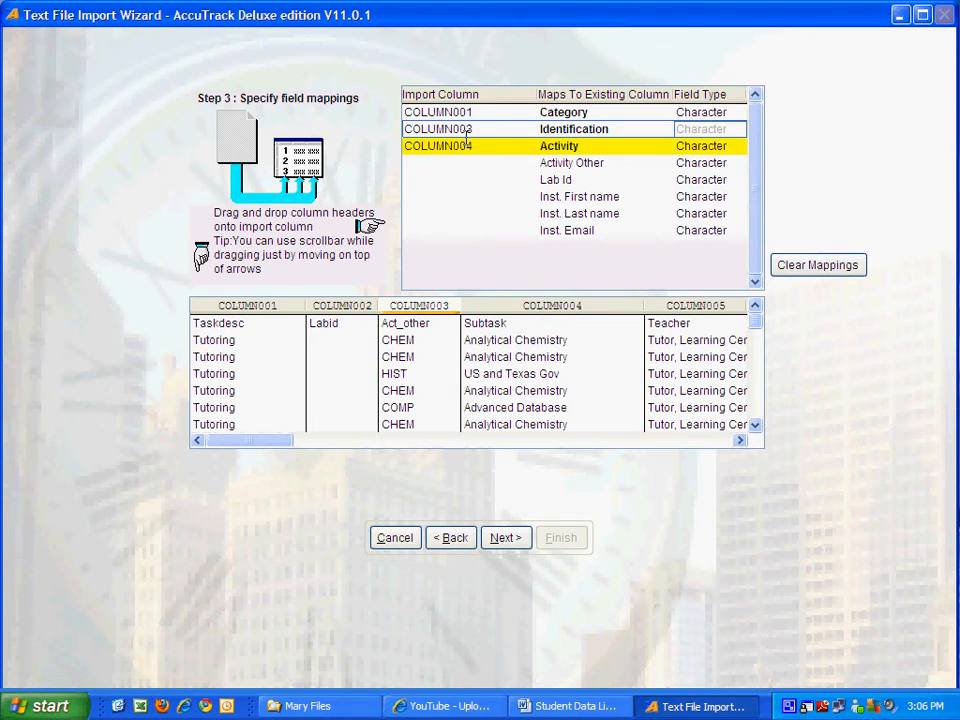
Review the Identification and Activity mappings against the sample course data in the import file
{"action": "left_click_drag", "start_coordinate": [475, 129], "coordinate": [356, 129]}
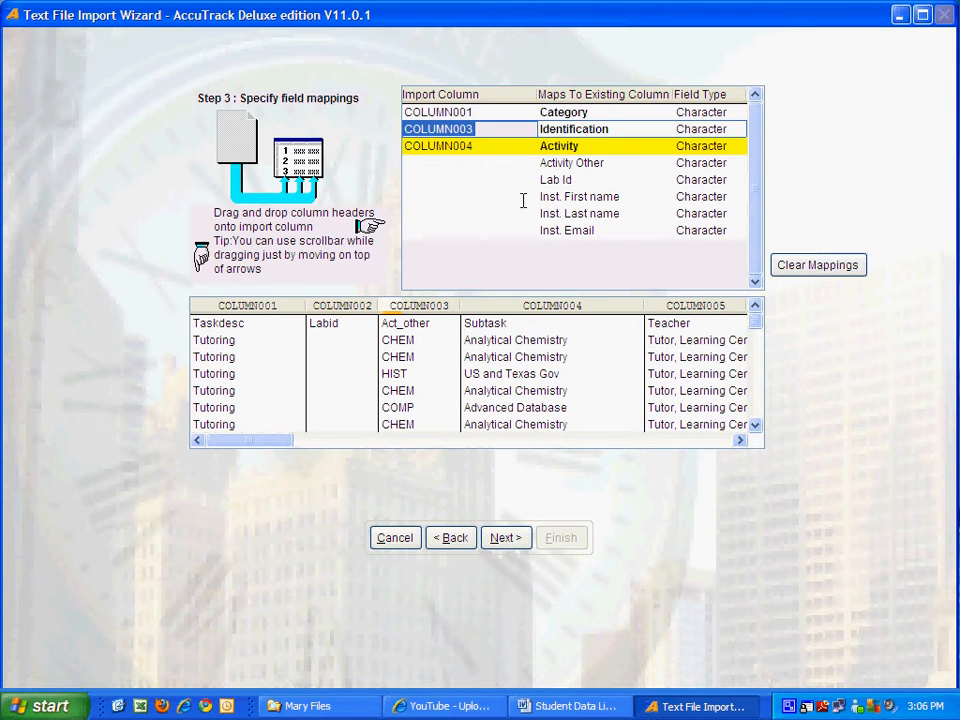
{"action": "left_click", "coordinate": [510, 129]}
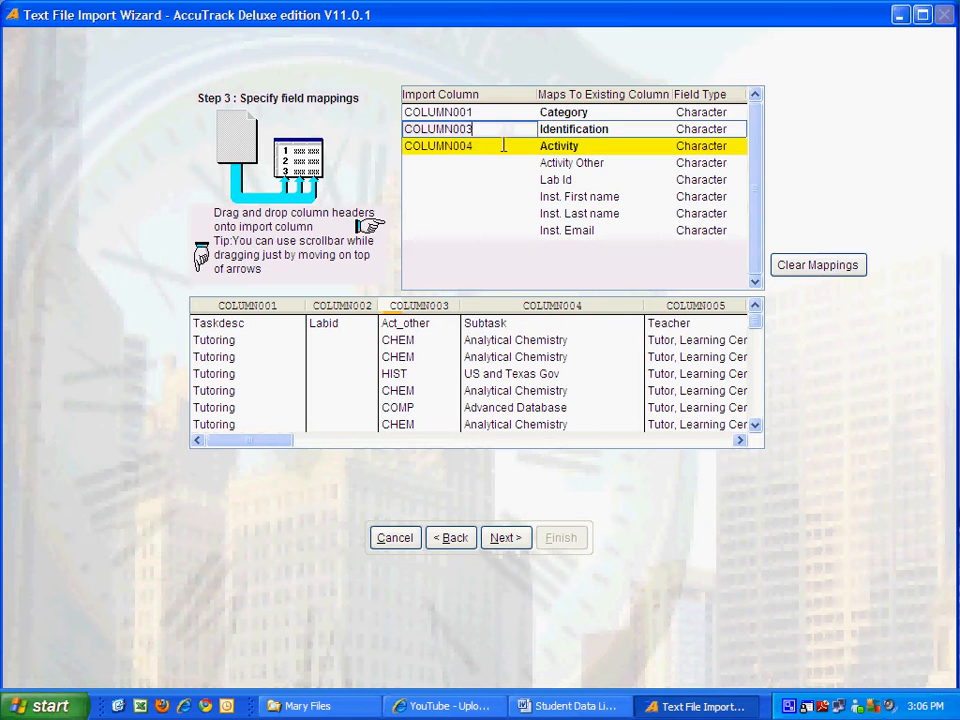
{"action": "left_click", "coordinate": [503, 146]}
{"action": "left_click", "coordinate": [500, 129]}
{"action": "left_click", "coordinate": [476, 146]}
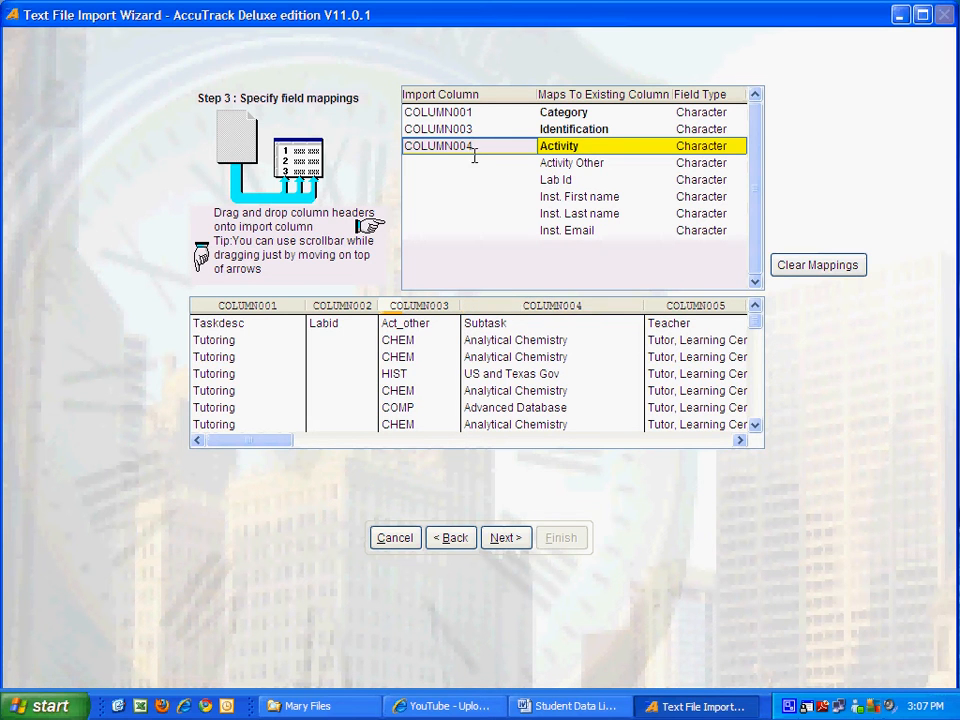
{"action": "left_click", "coordinate": [585, 339]}
{"action": "left_click_drag", "start_coordinate": [460, 348], "coordinate": [431, 341]}
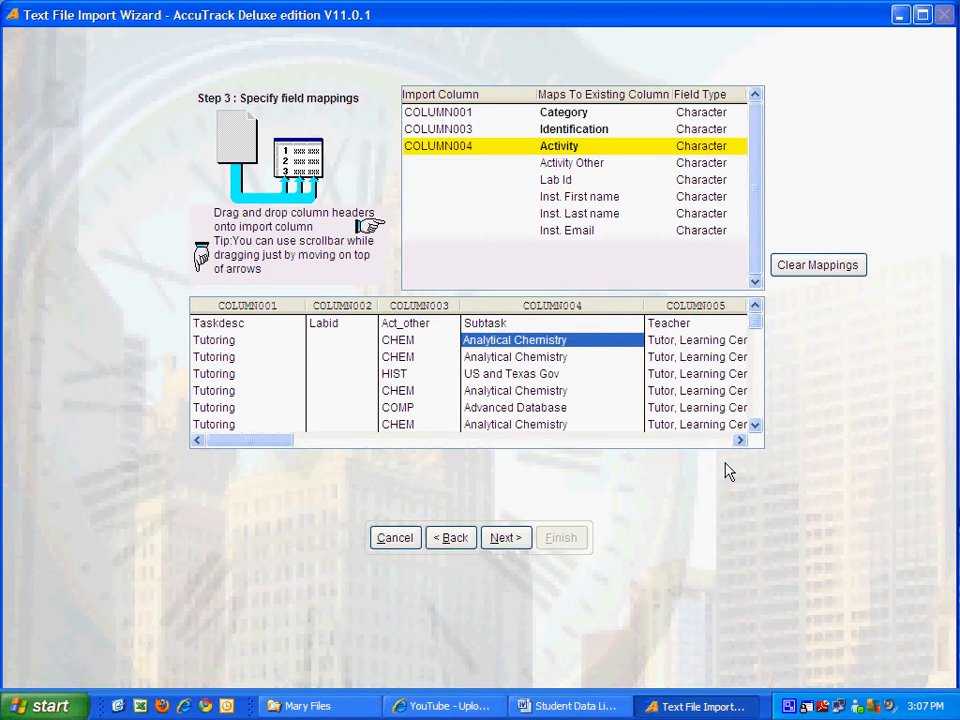
Try mapping COLUMN005 to Inst. Last name, and clear that mapping again
{"action": "left_click", "coordinate": [740, 441]}
{"action": "left_click", "coordinate": [740, 441]}
{"action": "left_click", "coordinate": [740, 441]}
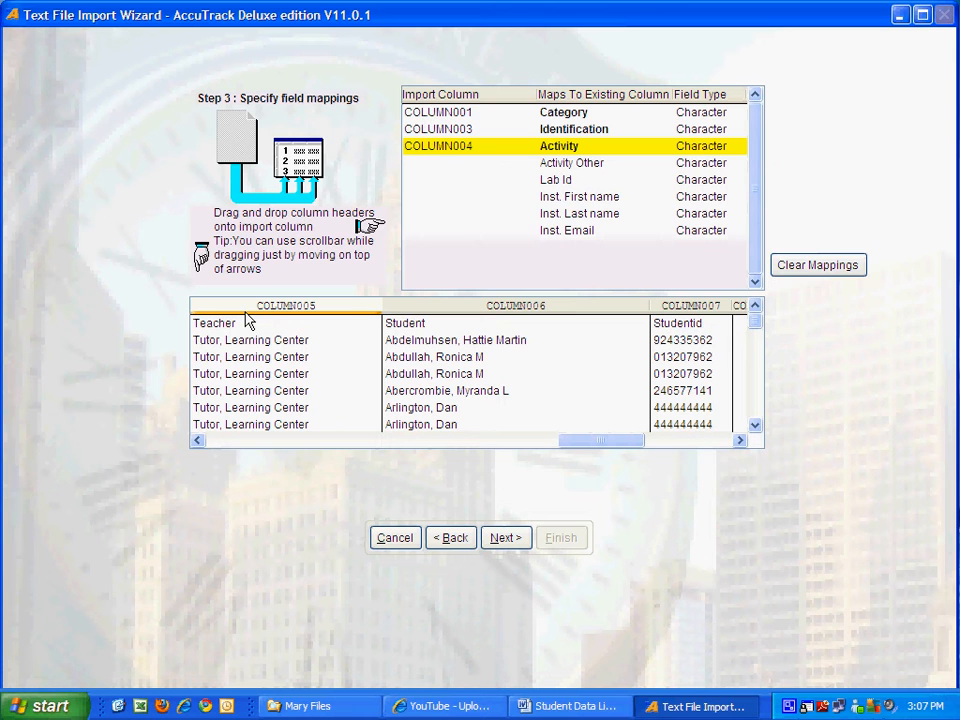
{"action": "left_click_drag", "start_coordinate": [247, 310], "coordinate": [463, 218]}
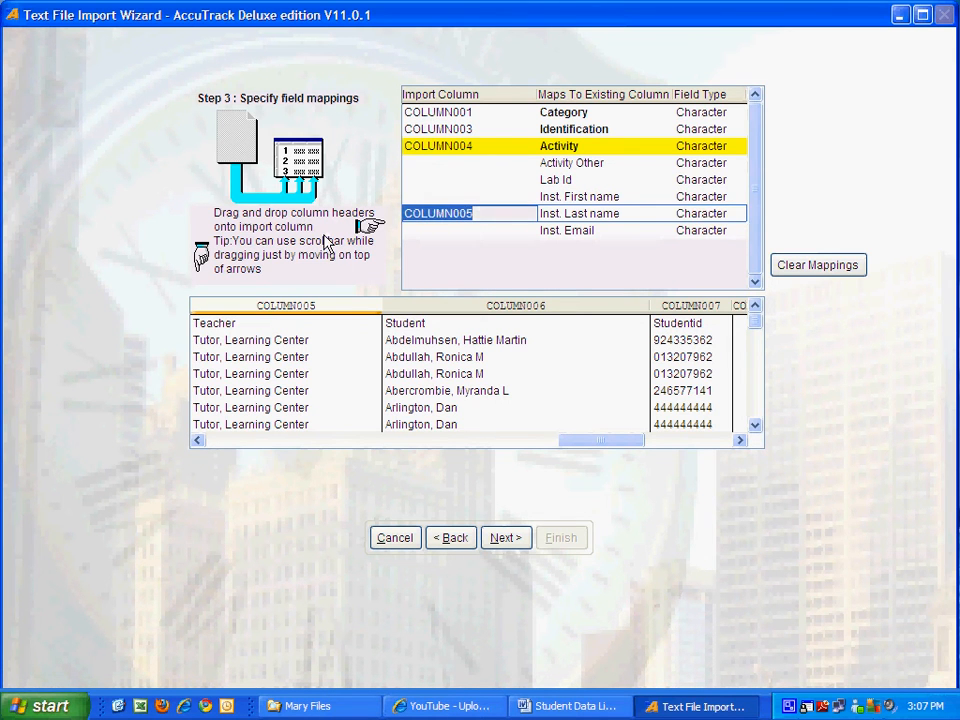
{"action": "key", "text": "Delete"}
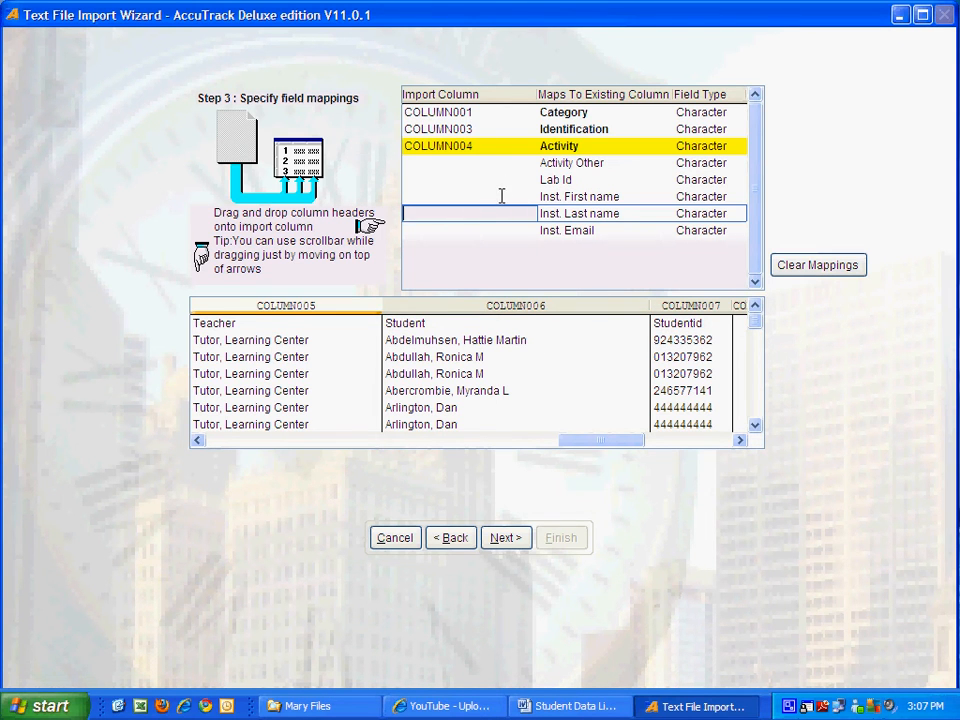
Review the records marked for import, import all records, and check the status counts in the import results
{"action": "left_click", "coordinate": [511, 541]}
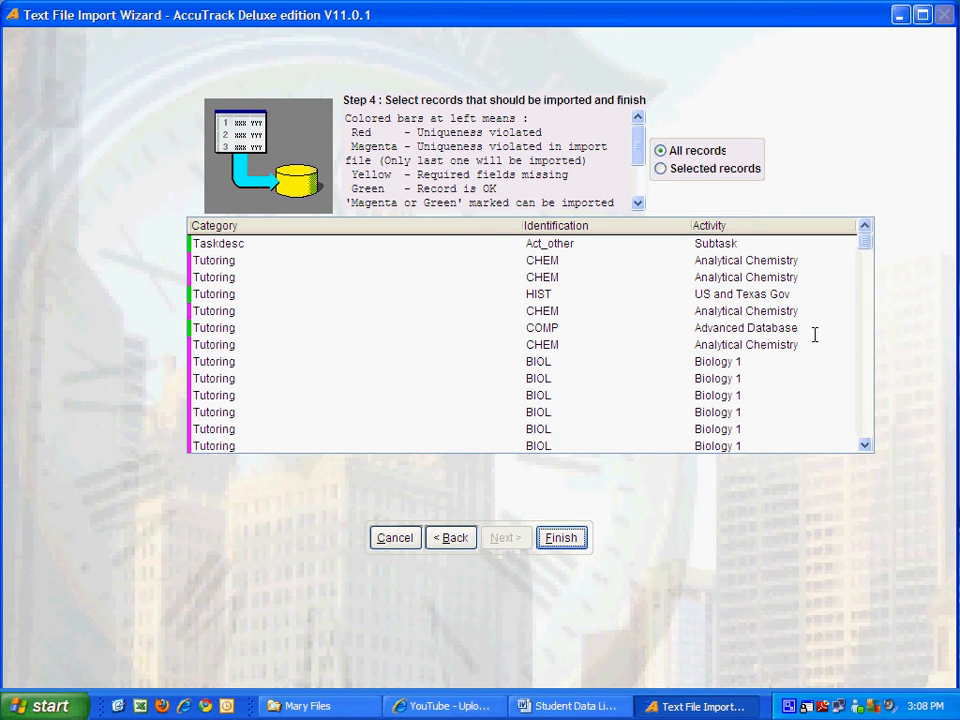
{"action": "left_click", "coordinate": [864, 376]}
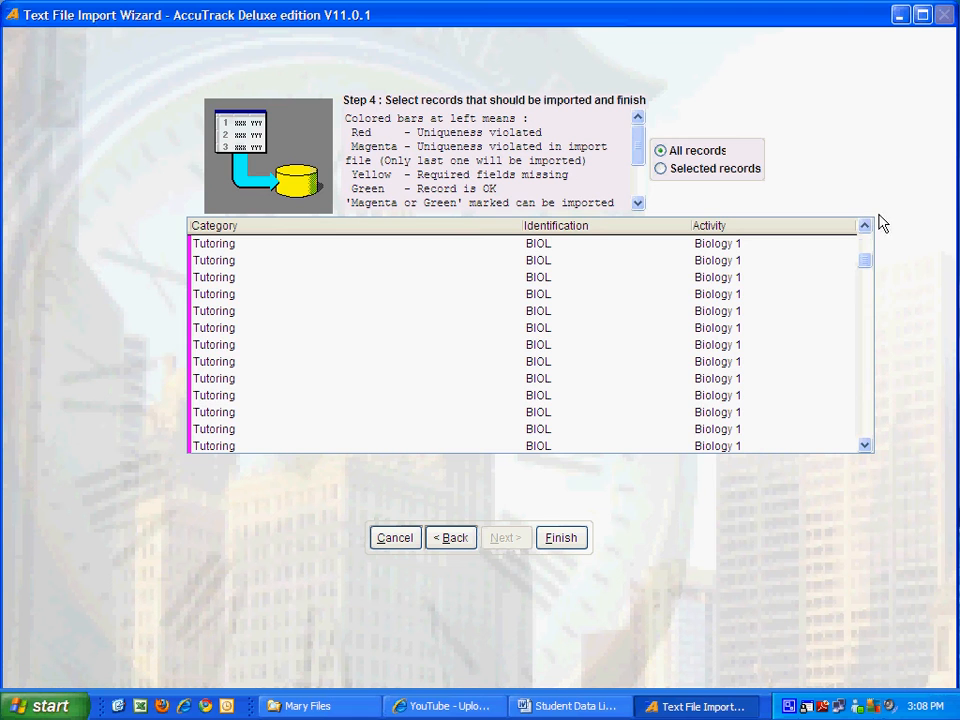
{"action": "left_click_drag", "start_coordinate": [870, 274], "coordinate": [868, 224]}
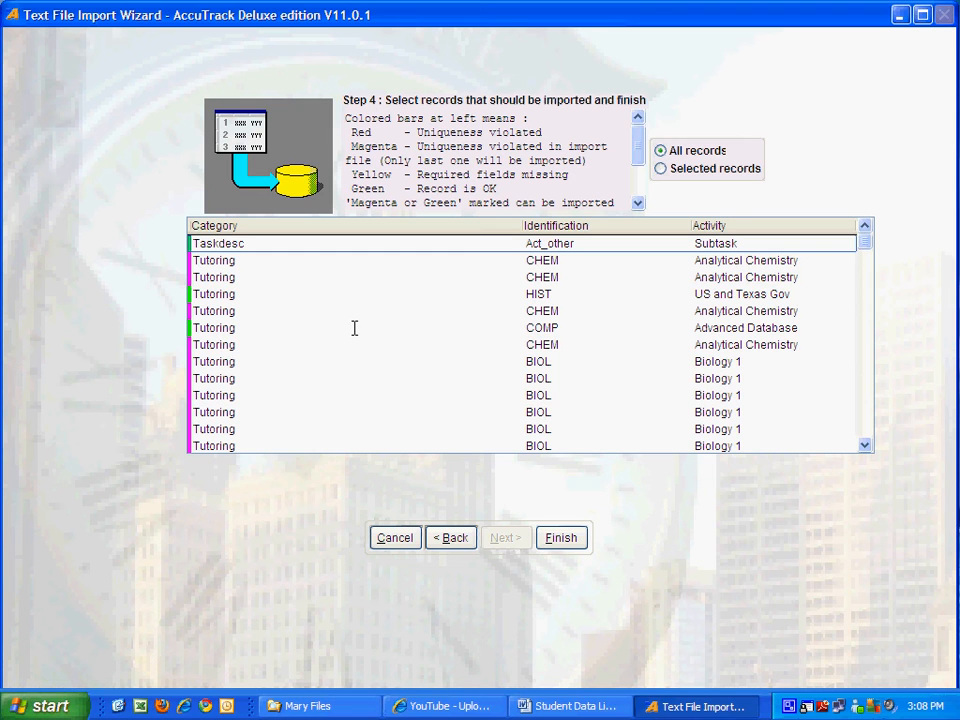
{"action": "left_click", "coordinate": [562, 540]}
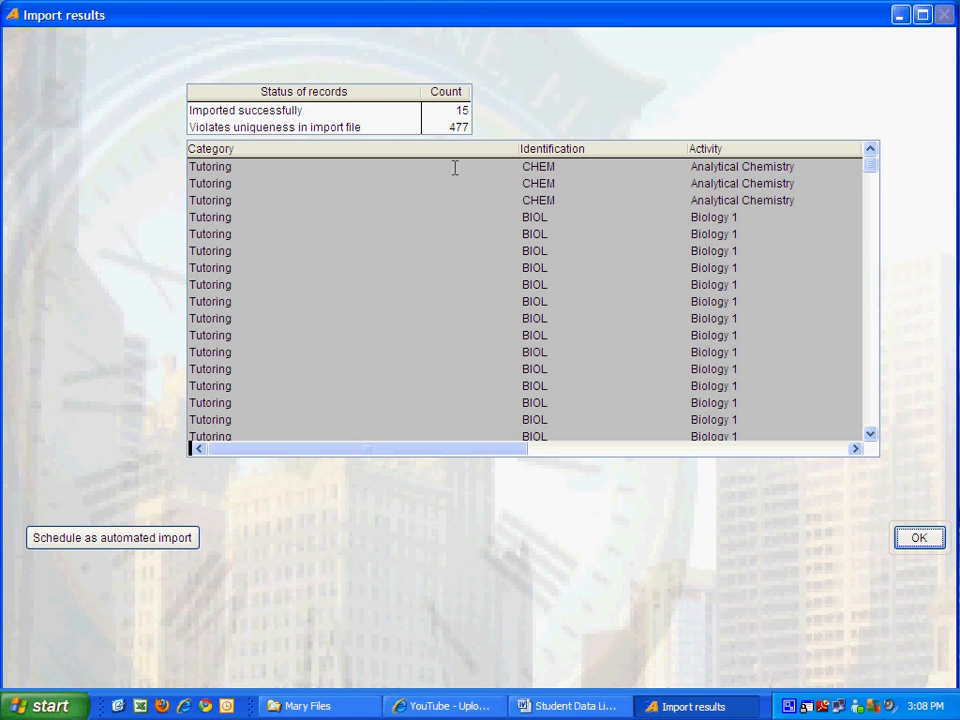
{"action": "left_click", "coordinate": [455, 110]}
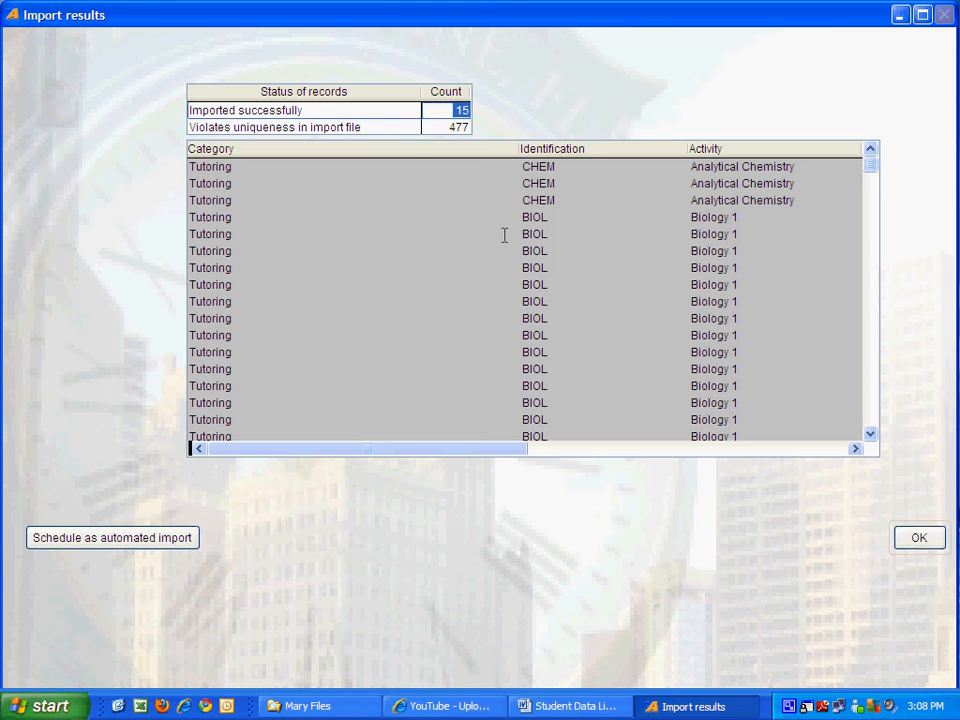
{"action": "left_click", "coordinate": [449, 125]}
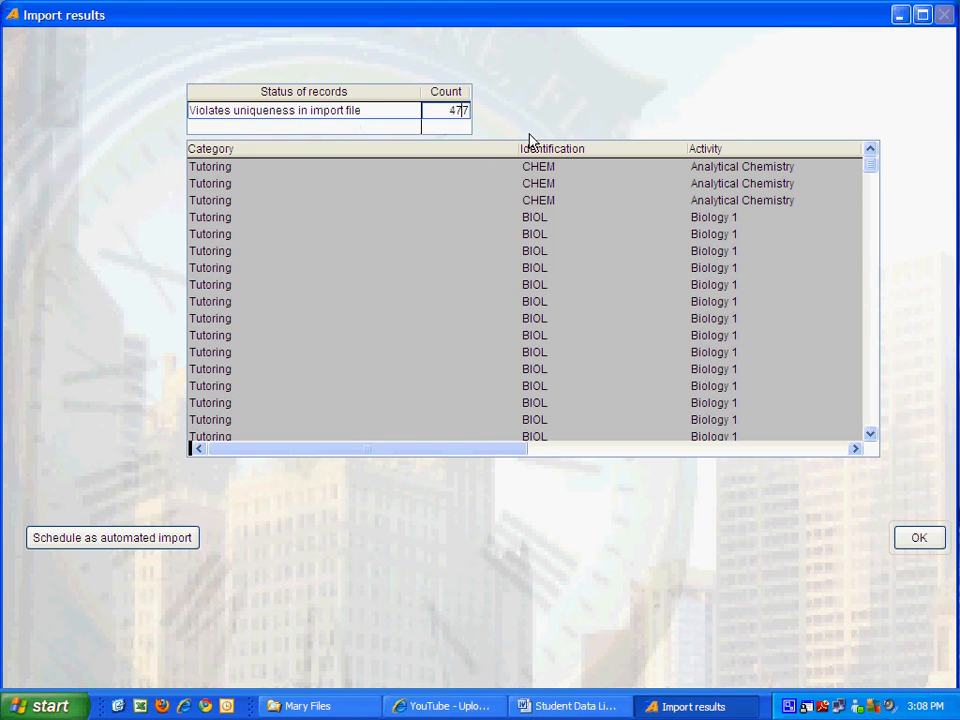
{"action": "left_click", "coordinate": [459, 110]}
Schedule the automated import for all days and months, Monday through Sunday at 04 AM and 12 PM, and close the import results
{"action": "left_click", "coordinate": [139, 540]}
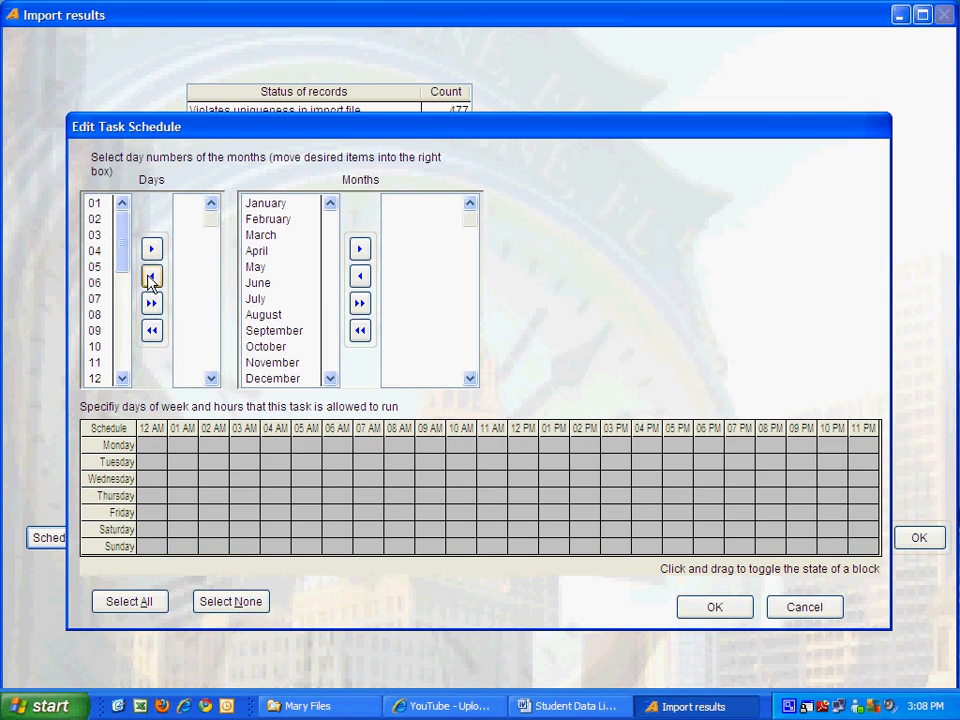
{"action": "left_click", "coordinate": [152, 304]}
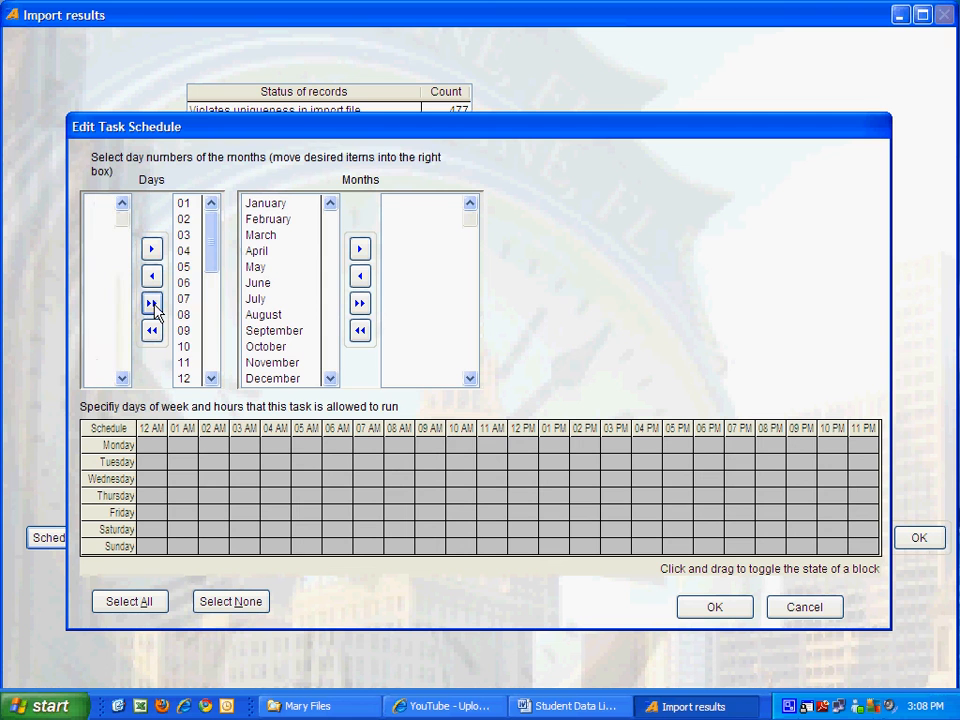
{"action": "left_click", "coordinate": [360, 304]}
{"action": "left_click_drag", "start_coordinate": [272, 445], "coordinate": [274, 546]}
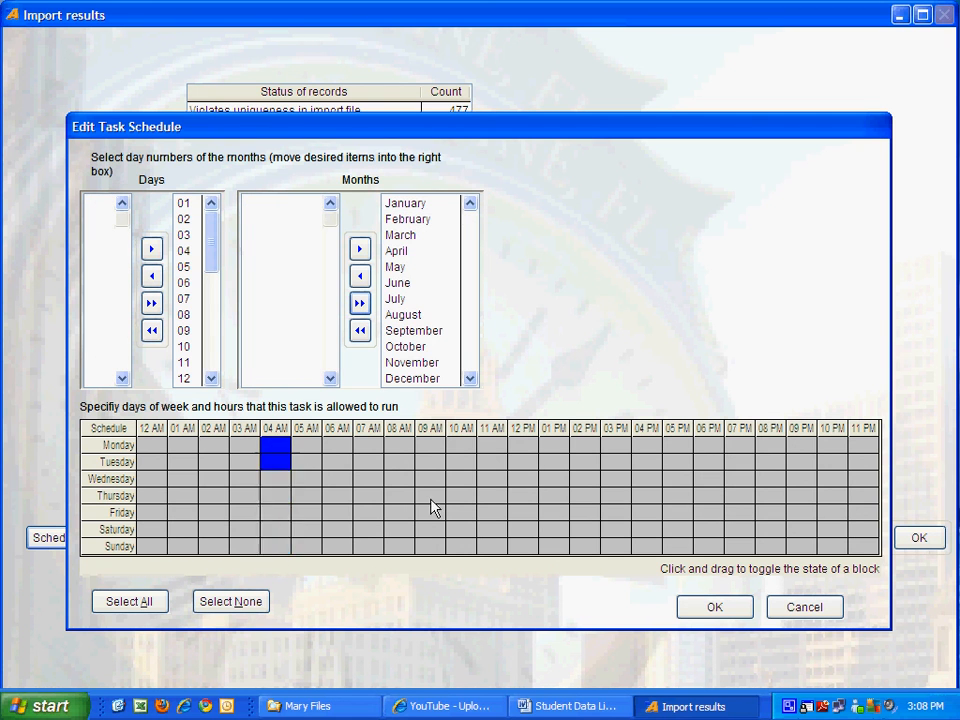
{"action": "left_click_drag", "start_coordinate": [530, 448], "coordinate": [545, 598]}
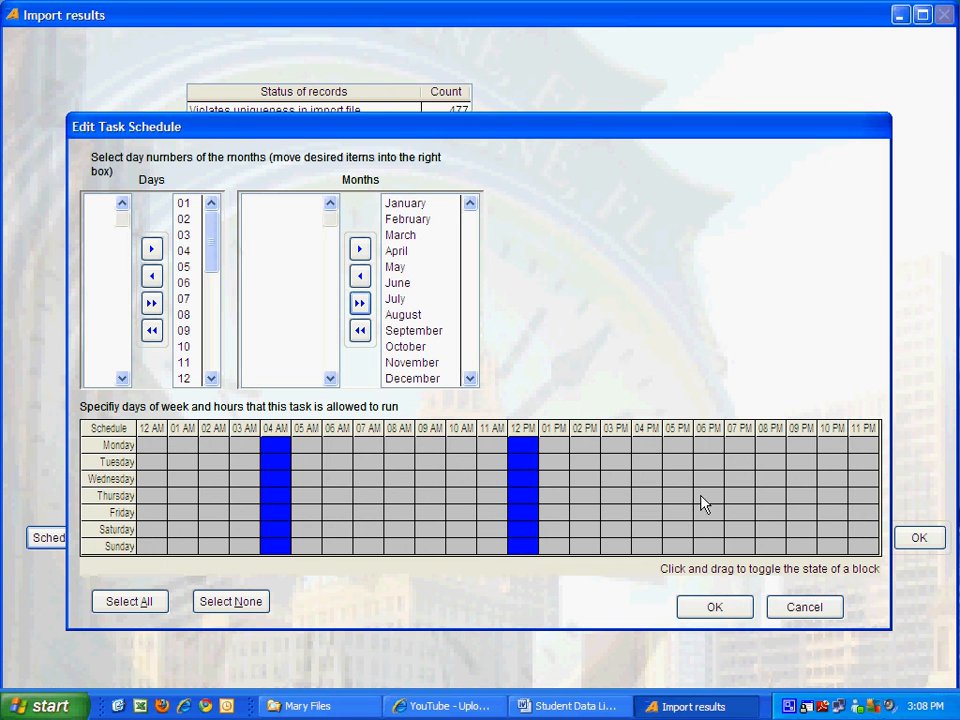
{"action": "left_click", "coordinate": [710, 612]}
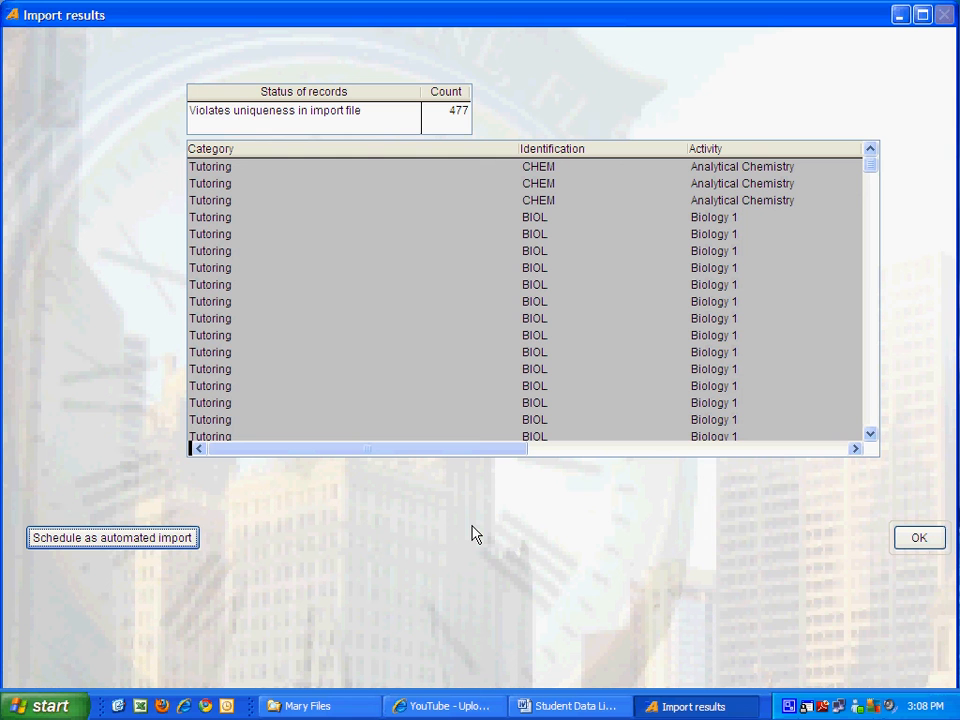
{"action": "left_click", "coordinate": [917, 540]}
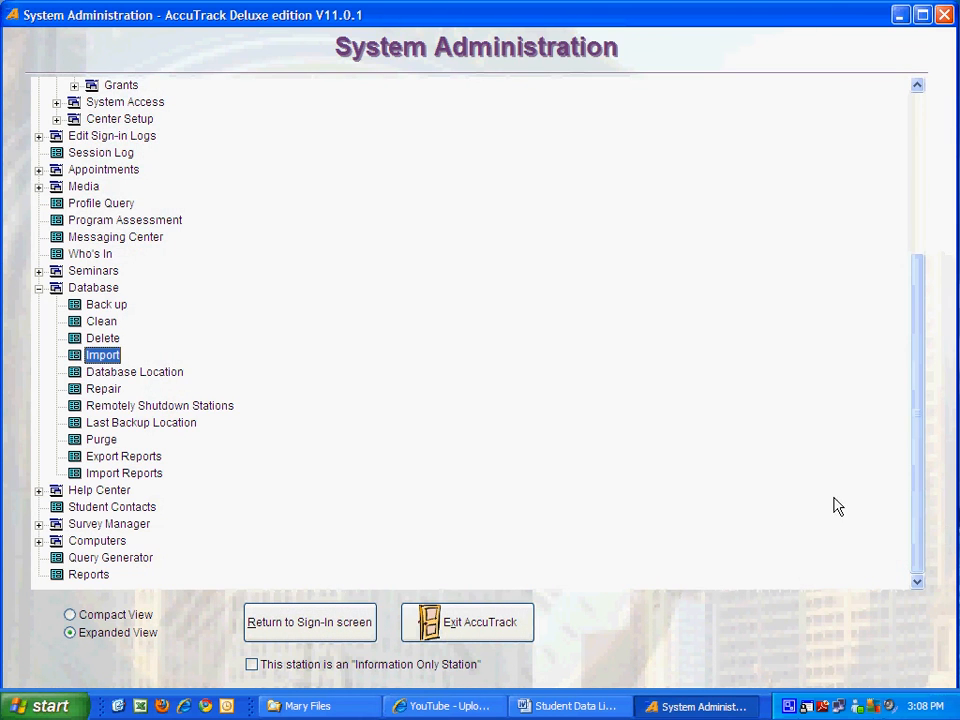
Open the Activities setup, review the activities listed under the Tutoring, Taskdesc and Computer Labs categories, and close the form
{"action": "scroll", "coordinate": [918, 320], "scroll_direction": "up", "scroll_amount": 1}
{"action": "left_click_drag", "start_coordinate": [918, 320], "coordinate": [896, 120]}
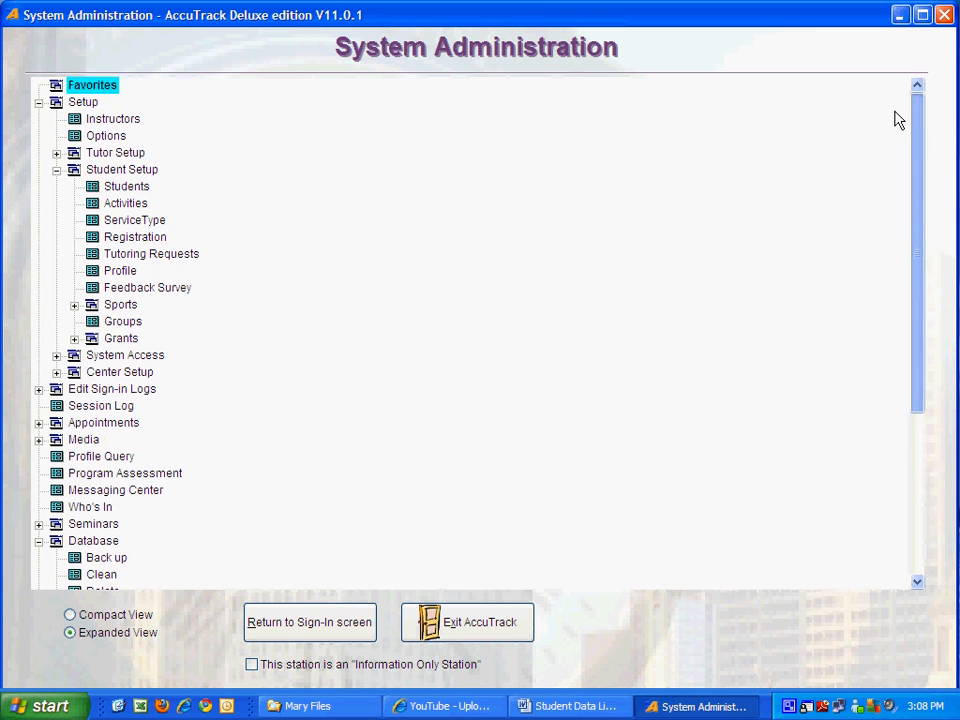
{"action": "left_click", "coordinate": [129, 203]}
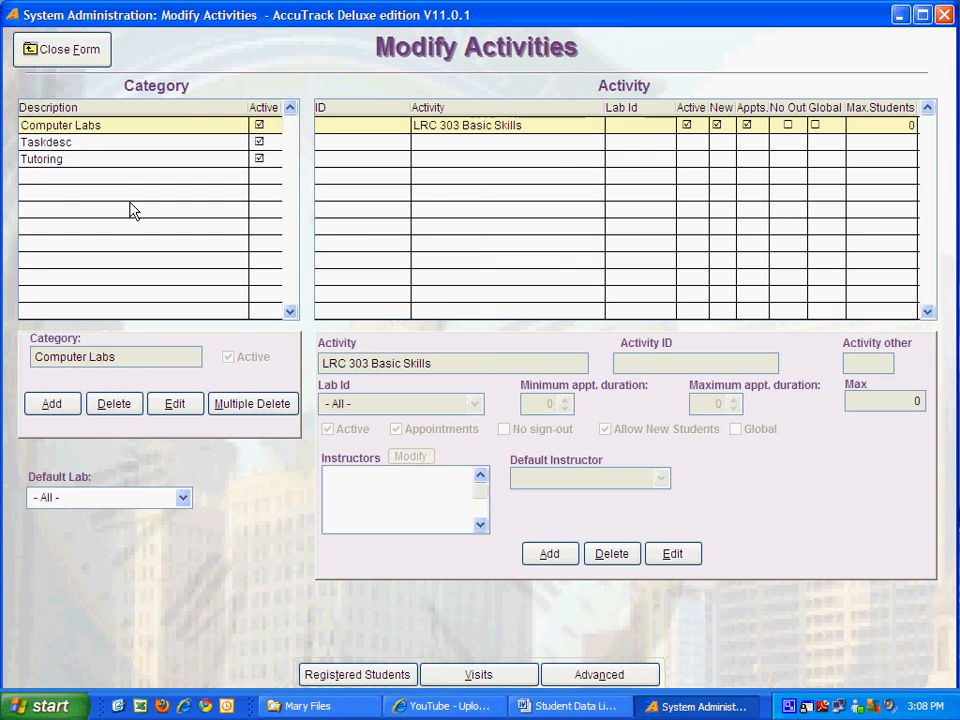
{"action": "left_click", "coordinate": [83, 159]}
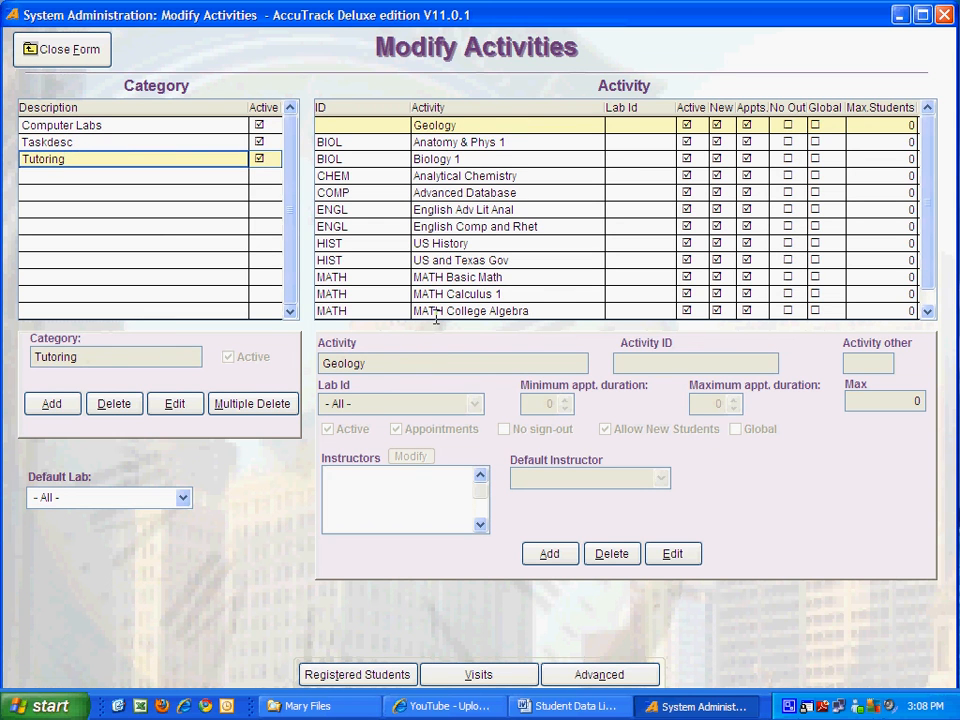
{"action": "left_click", "coordinate": [76, 142]}
{"action": "left_click", "coordinate": [80, 125]}
{"action": "left_click", "coordinate": [86, 142]}
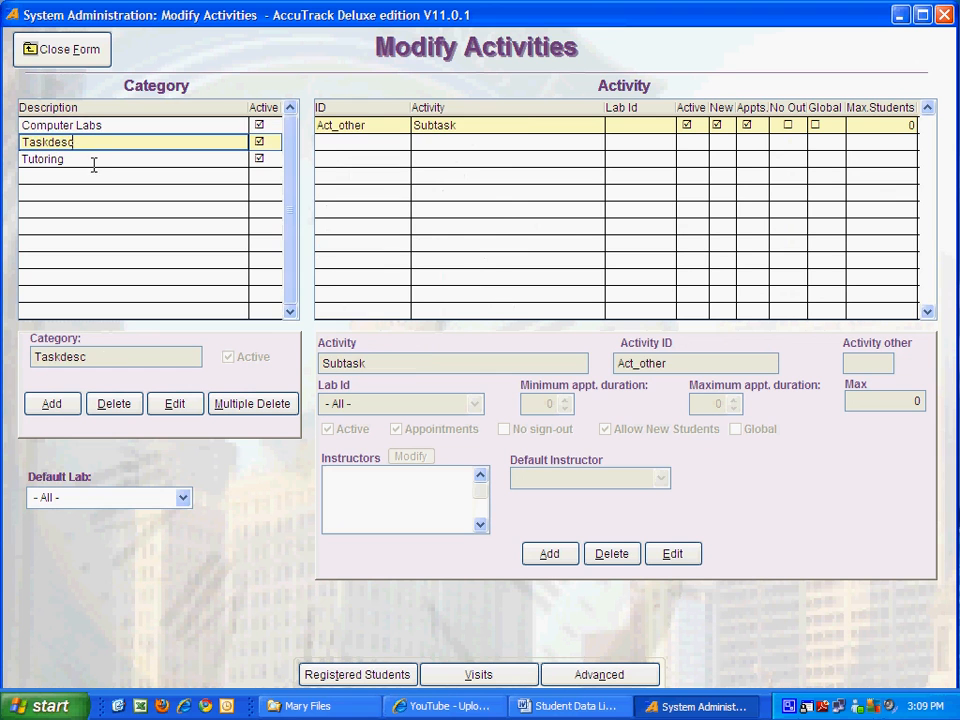
{"action": "left_click", "coordinate": [84, 159]}
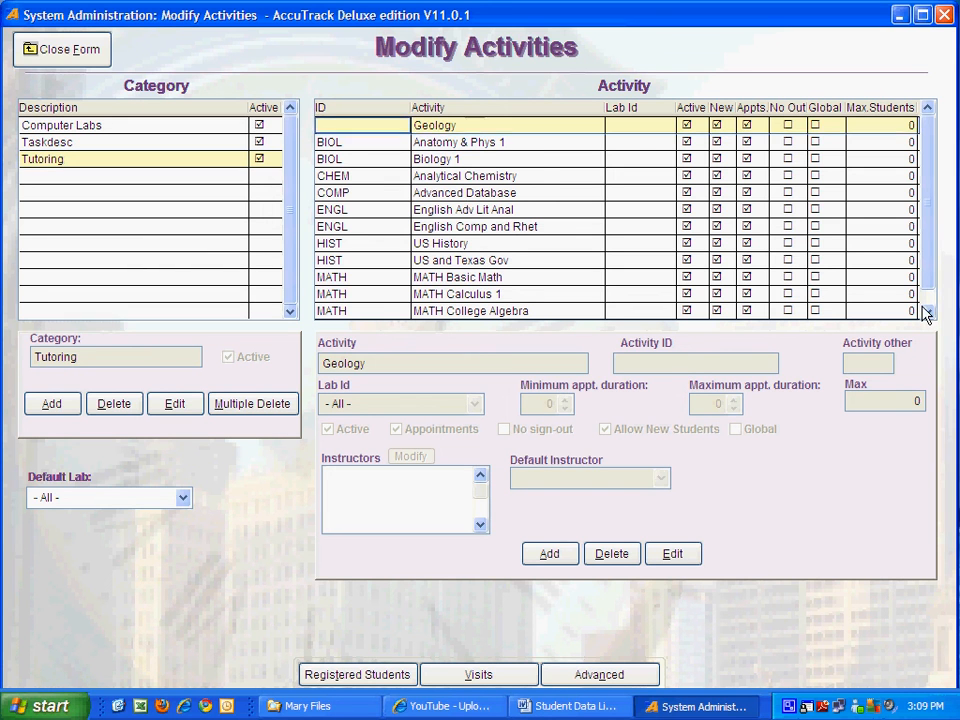
{"action": "scroll", "coordinate": [927, 313], "scroll_direction": "down", "scroll_amount": 2}
{"action": "scroll", "coordinate": [928, 285], "scroll_direction": "up", "scroll_amount": 2}
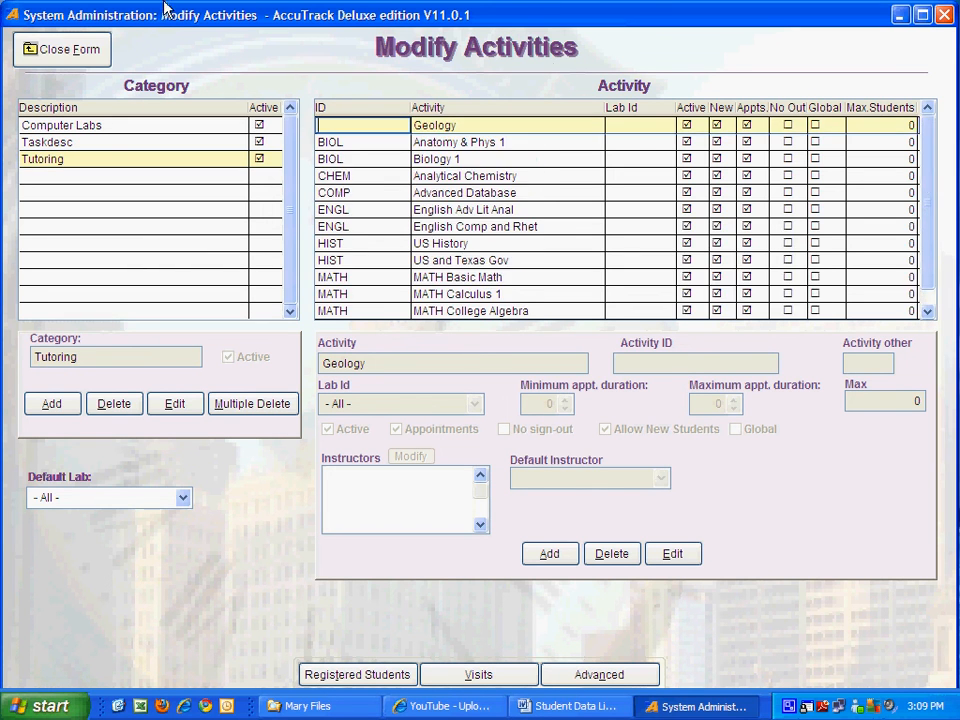
{"action": "left_click", "coordinate": [52, 56]}
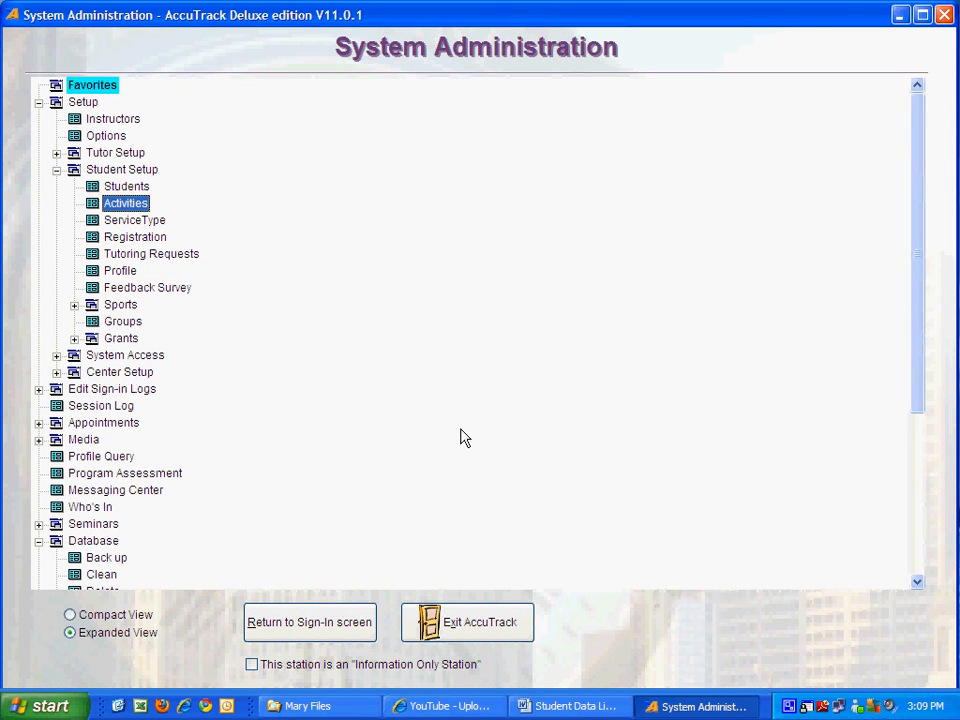
Minimize the YouTube upload window and the AccuTrack window to show the desktop
{"action": "left_click", "coordinate": [500, 705]}
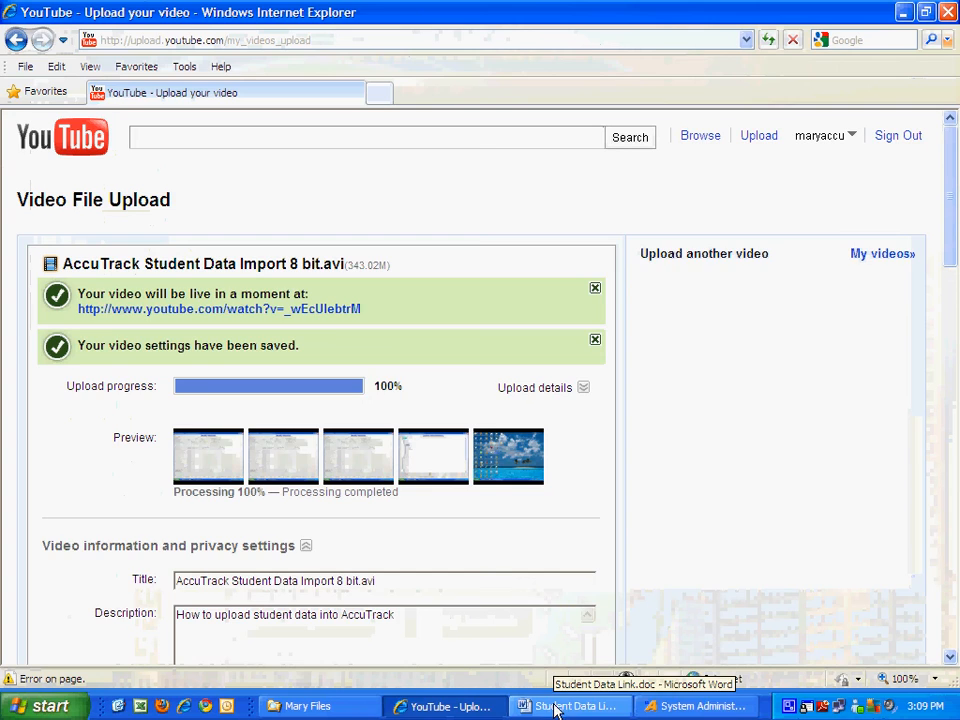
{"action": "left_click", "coordinate": [901, 15]}
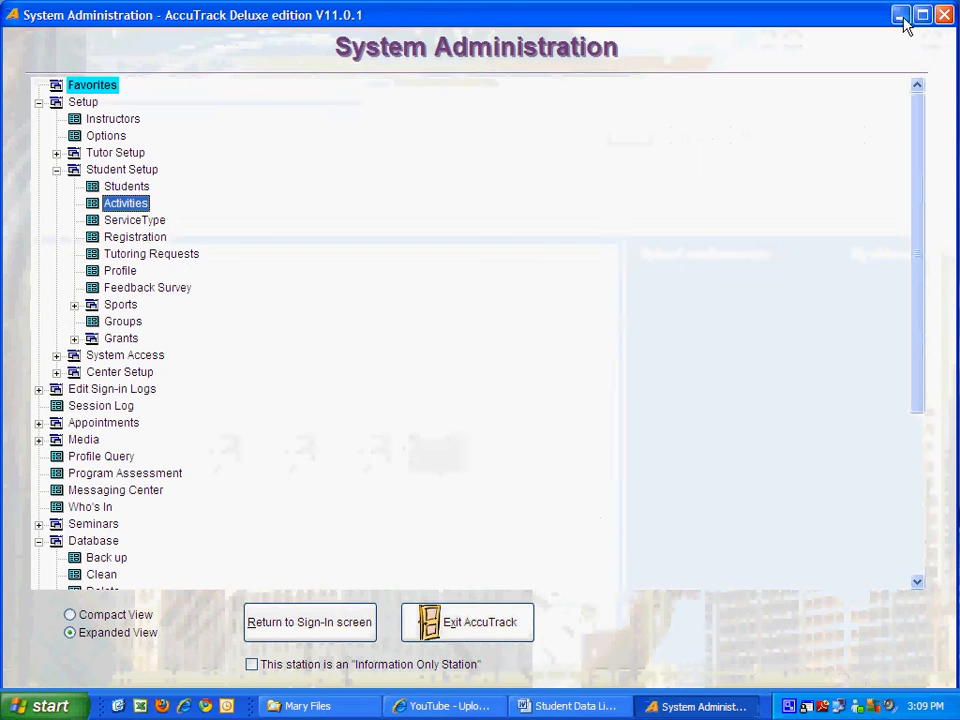
{"action": "left_click", "coordinate": [901, 16]}
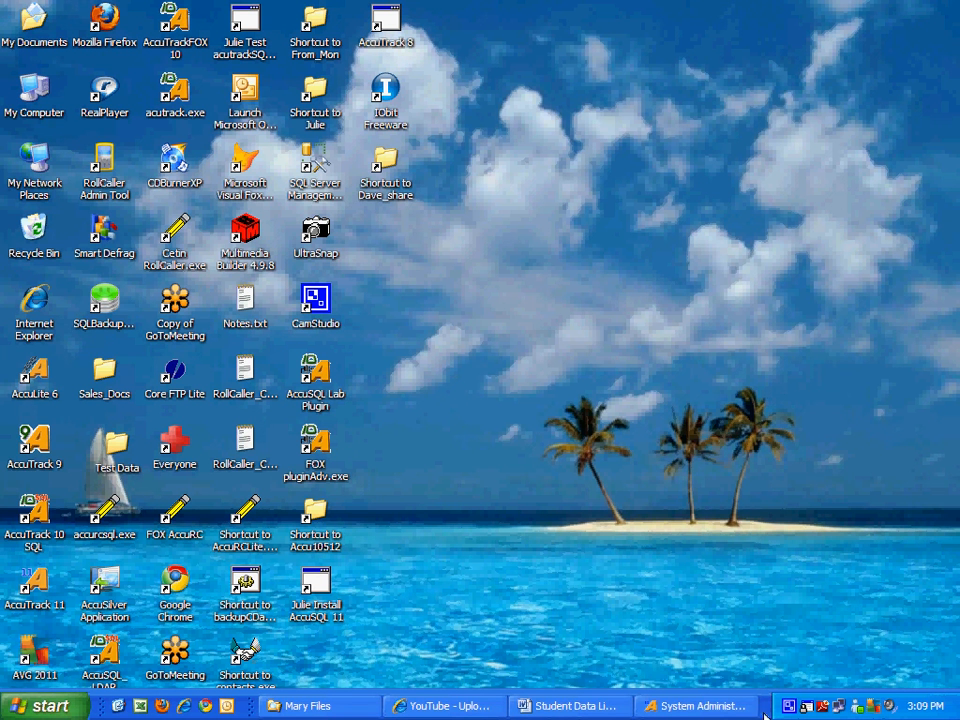